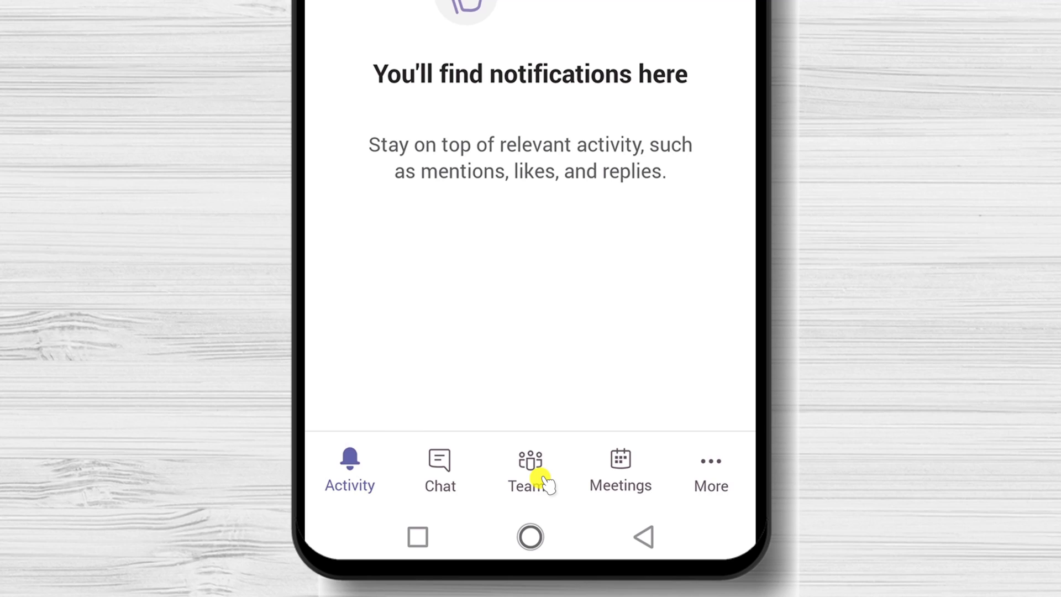
Step: Open the Dexmedia team's options from the teams list
{"action": "left_click", "coordinate": [539, 480]}
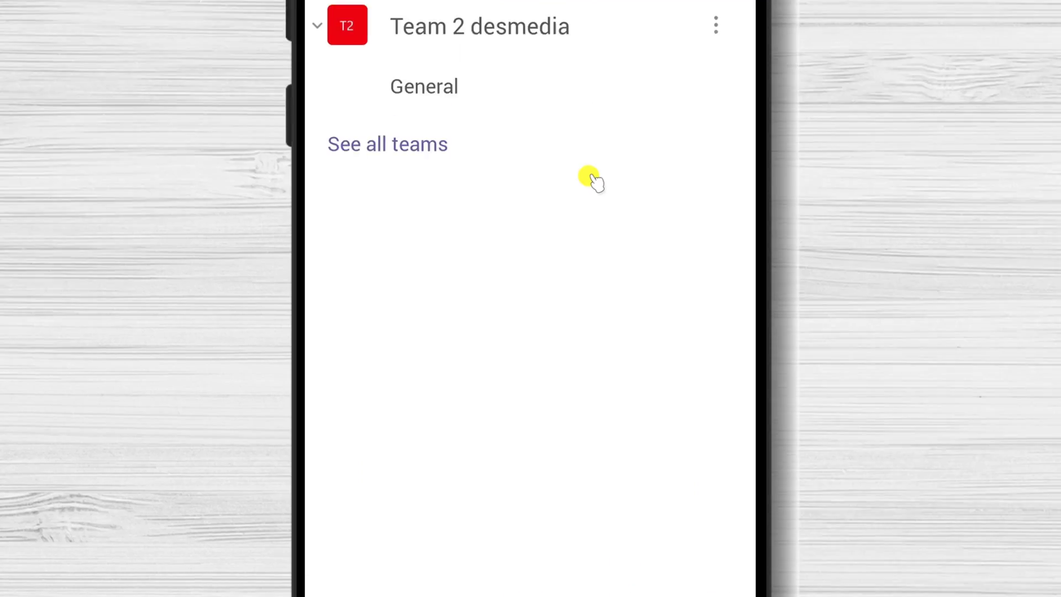
{"action": "left_click", "coordinate": [716, 171]}
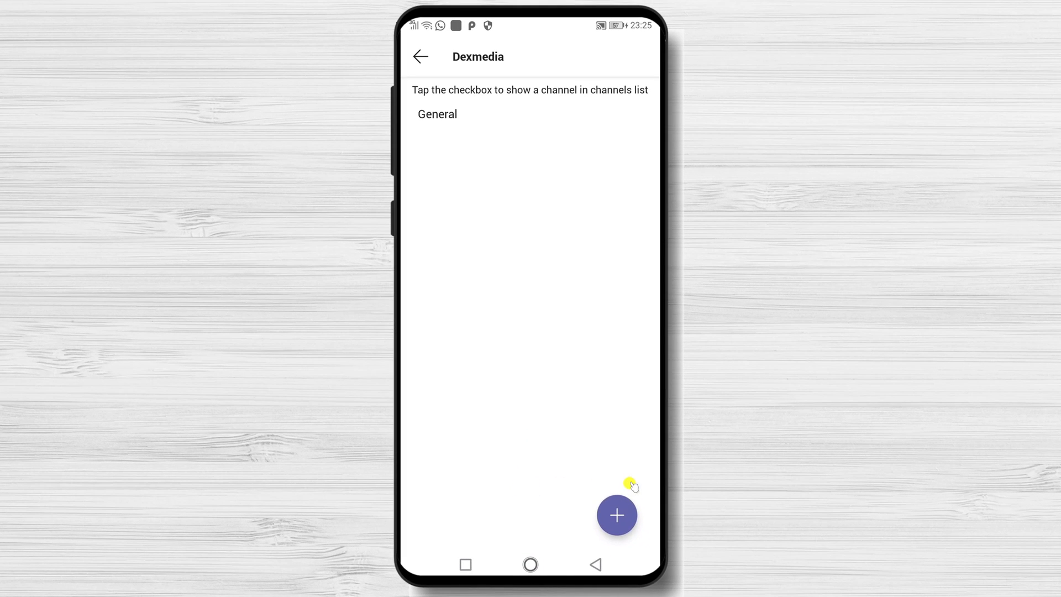
Step: Start a new Dexmedia channel named 'Team public' with privacy set to Private
{"action": "left_click", "coordinate": [617, 514]}
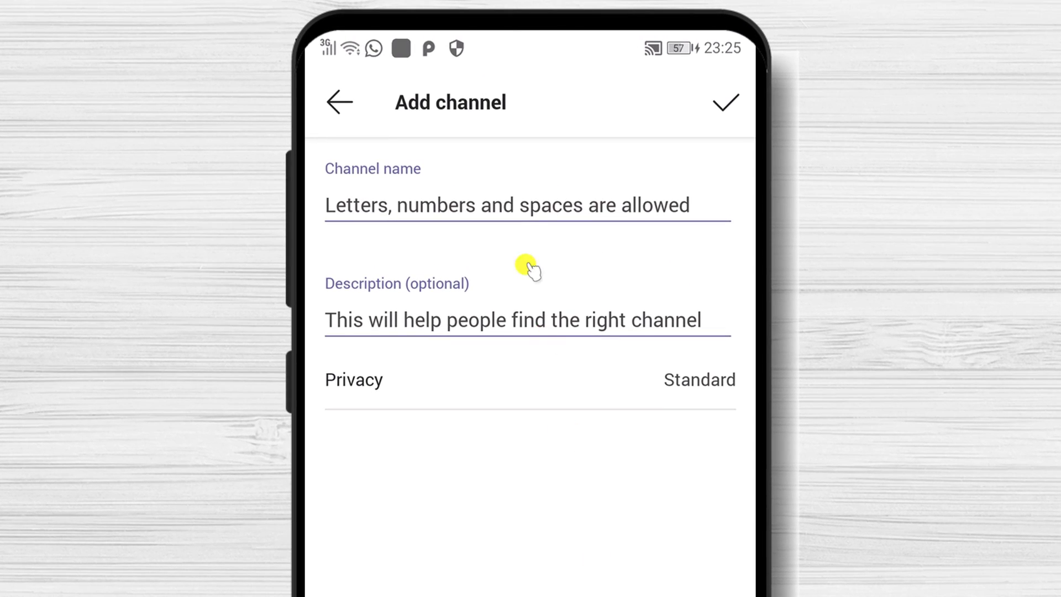
{"action": "left_click", "coordinate": [519, 123]}
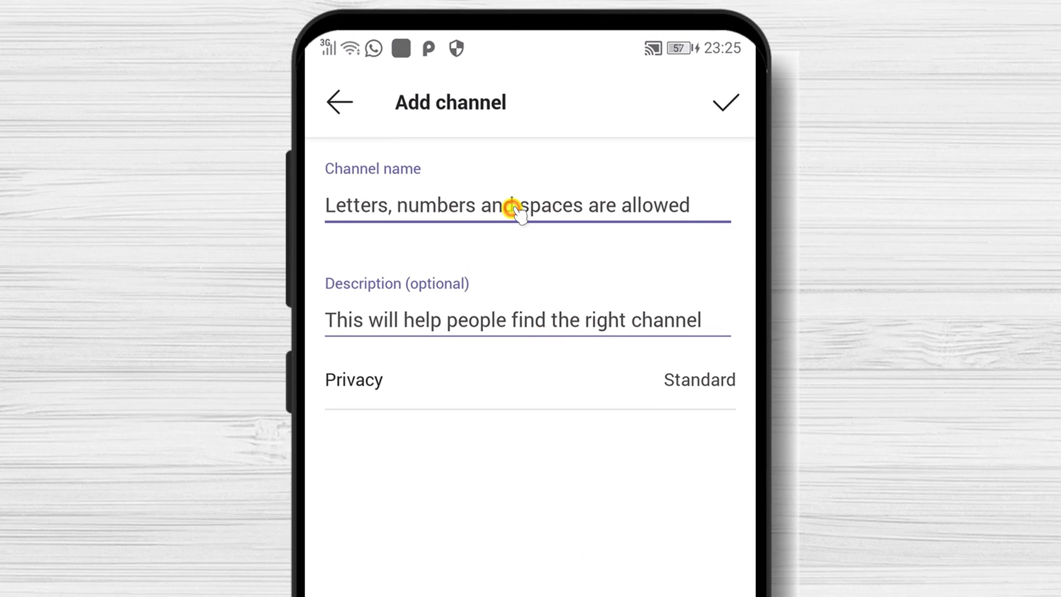
{"action": "type", "text": "Tea"}
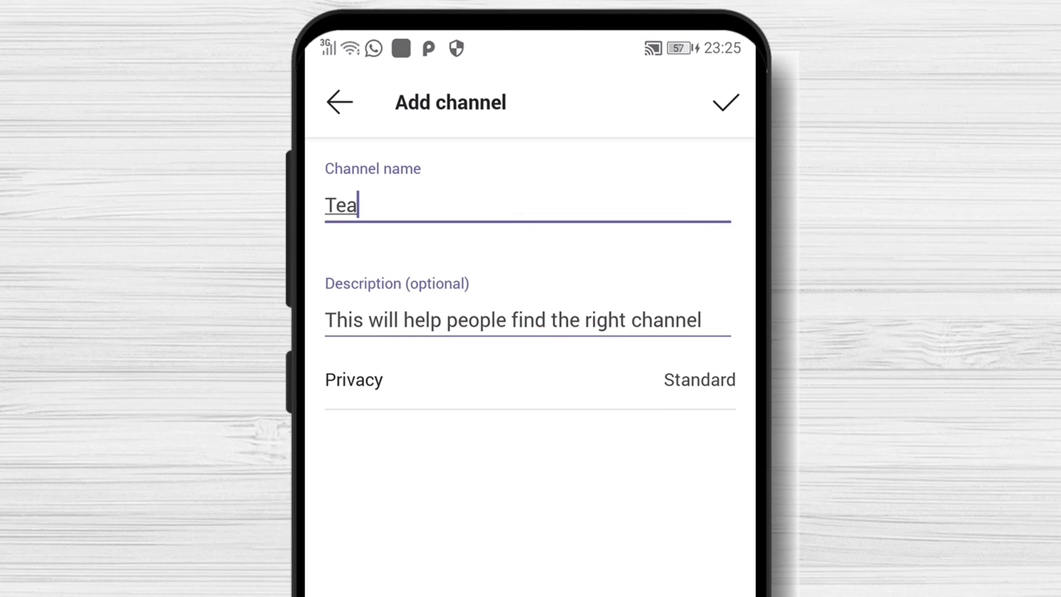
{"action": "type", "text": "m p"}
{"action": "type", "text": "ub"}
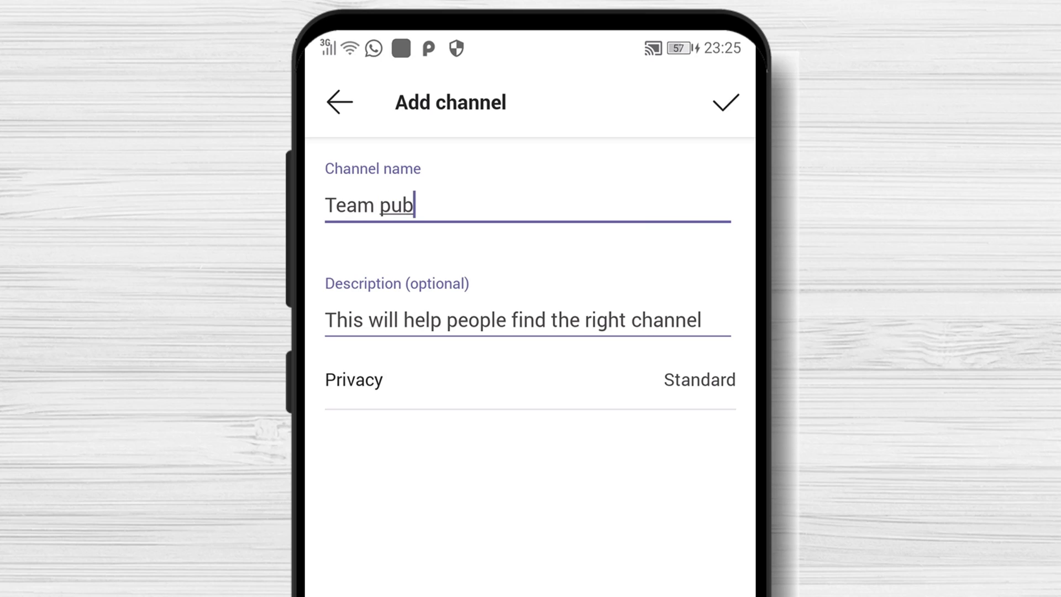
{"action": "type", "text": "lic"}
{"action": "left_click", "coordinate": [716, 396]}
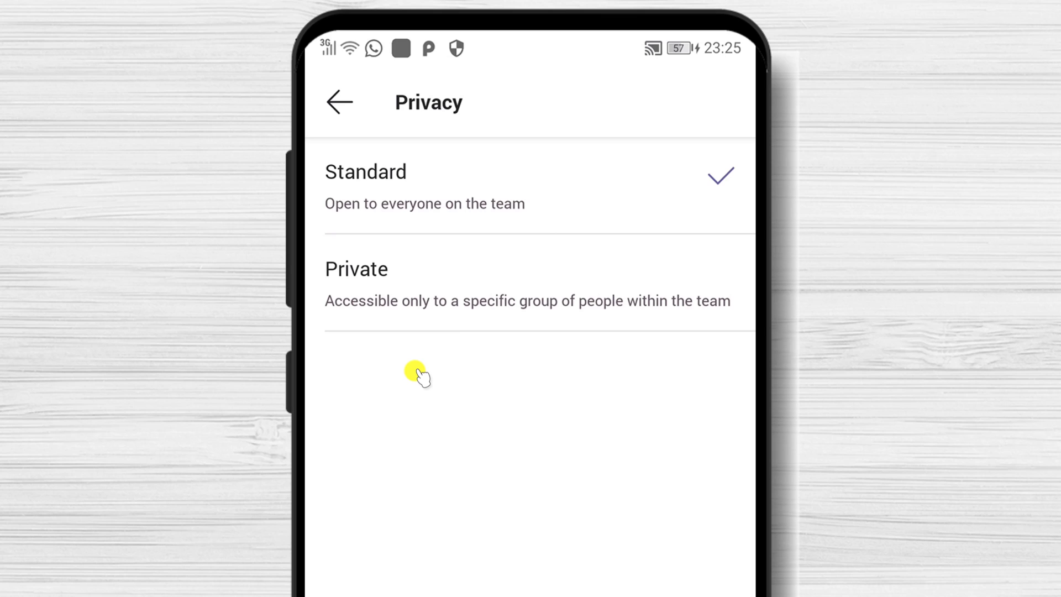
{"action": "left_click", "coordinate": [543, 303]}
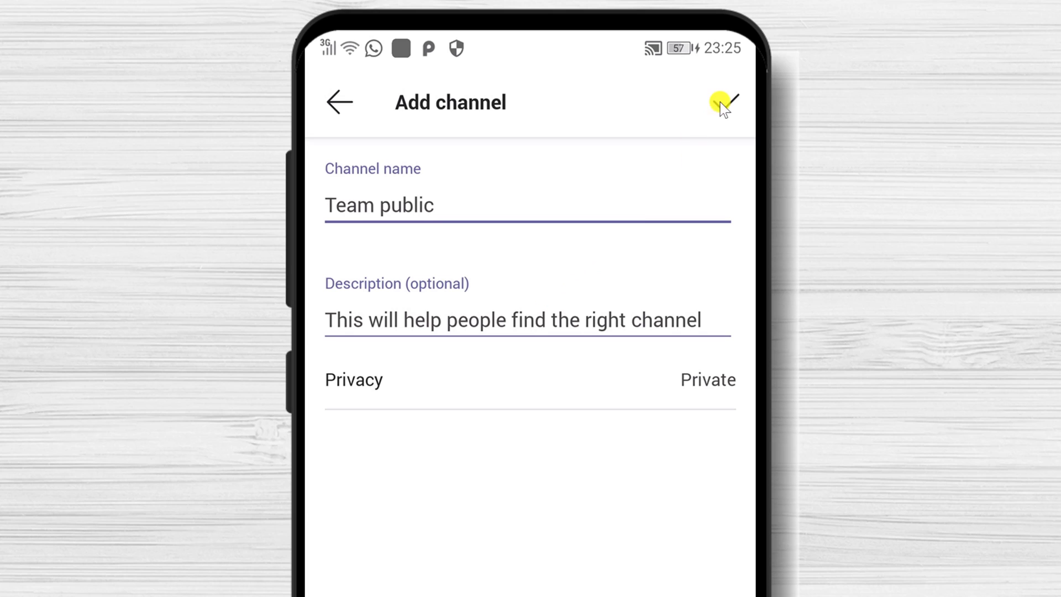
Step: Create the Team public channel and add suggested member dexhowto to it
{"action": "left_click", "coordinate": [726, 102]}
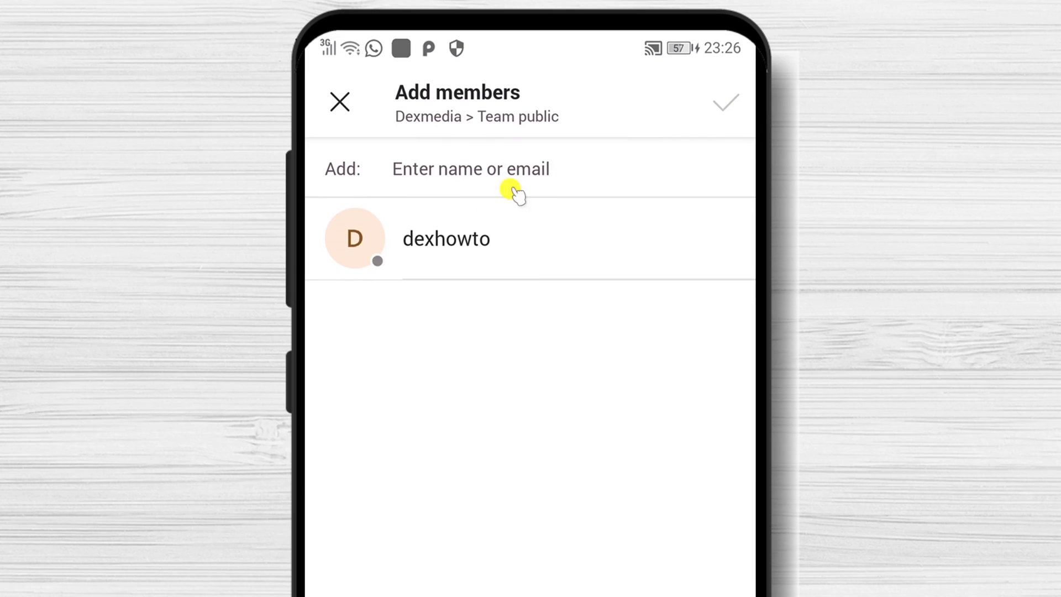
{"action": "left_click", "coordinate": [445, 249]}
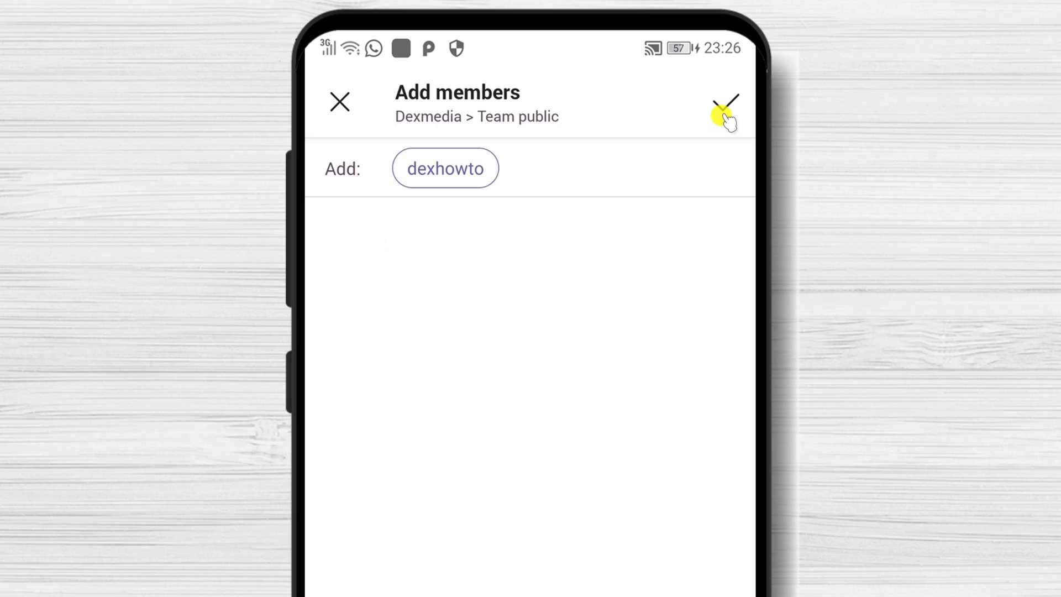
{"action": "left_click", "coordinate": [726, 106]}
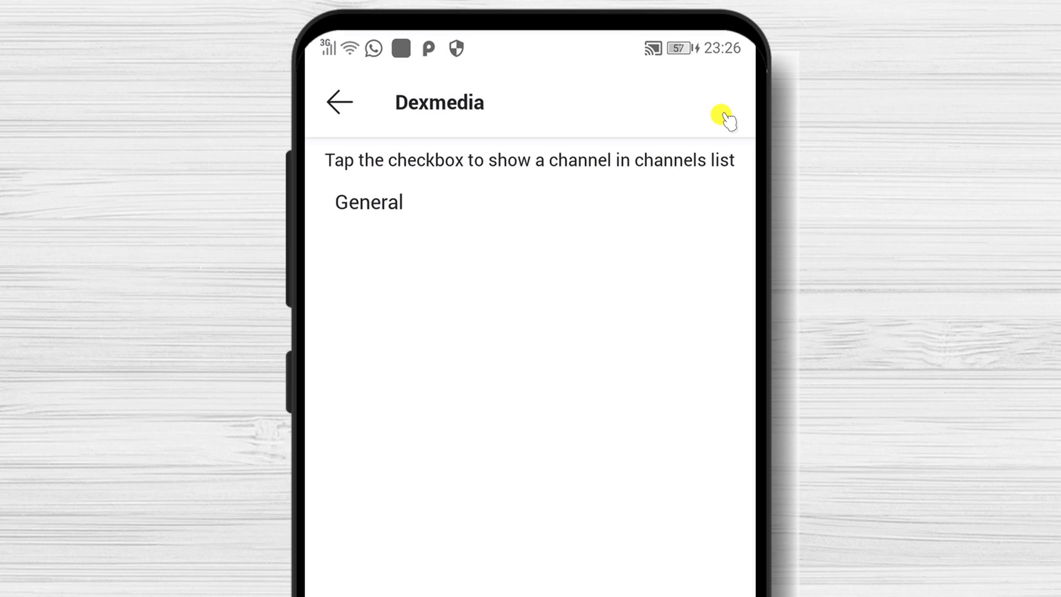
Step: Return to the teams list and pull down to refresh it for the new channel
{"action": "left_click", "coordinate": [340, 102]}
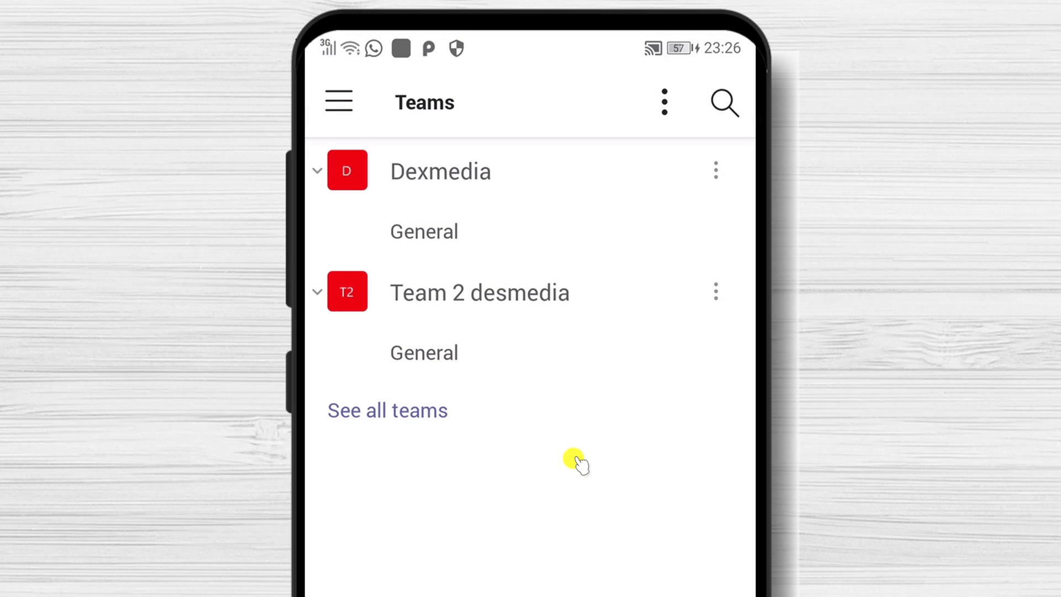
{"action": "left_click_drag", "start_coordinate": [575, 315], "coordinate": [572, 456]}
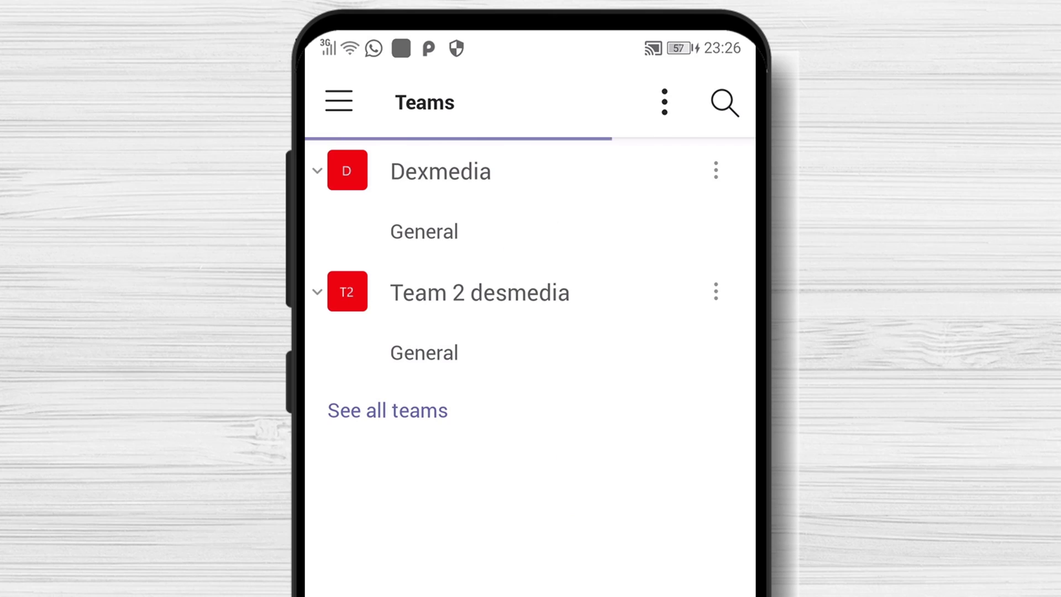